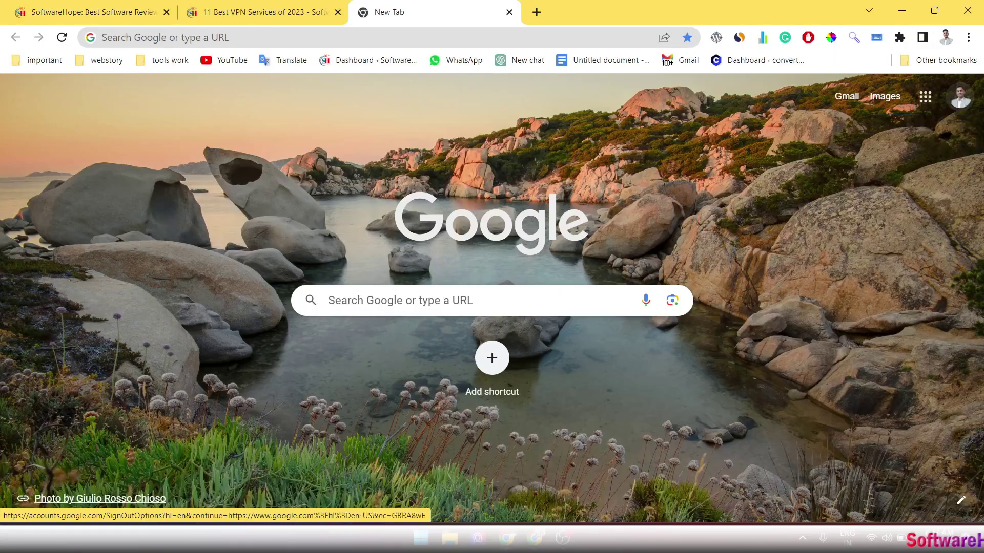
From Manage your Google Account, go through Personal info and Email to Alternate emails, starting a new address.
click(961, 105)
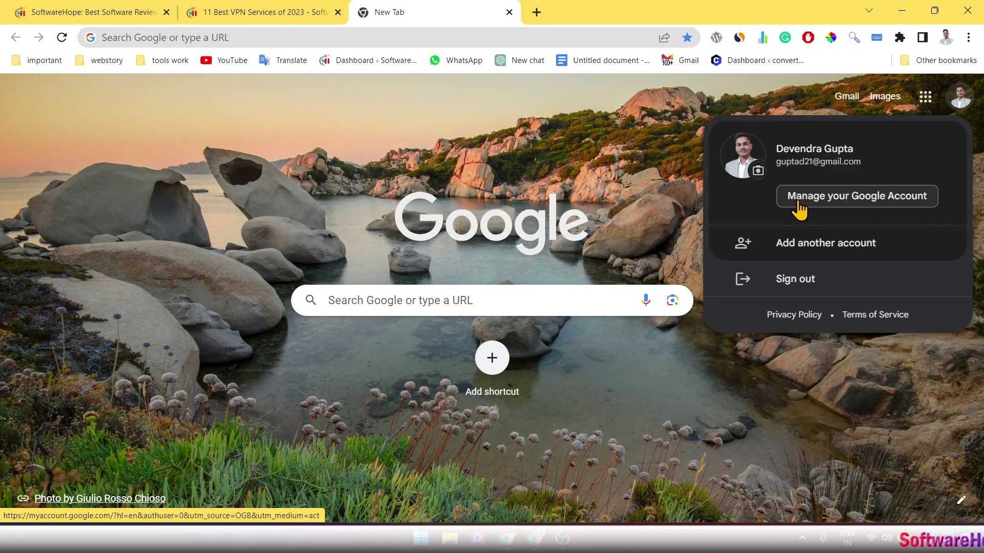
click(892, 206)
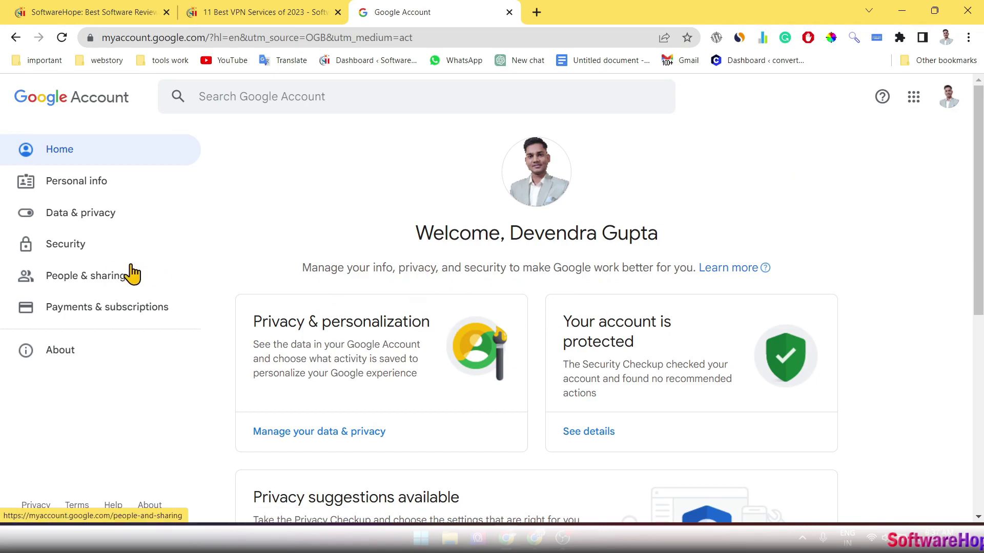
click(107, 194)
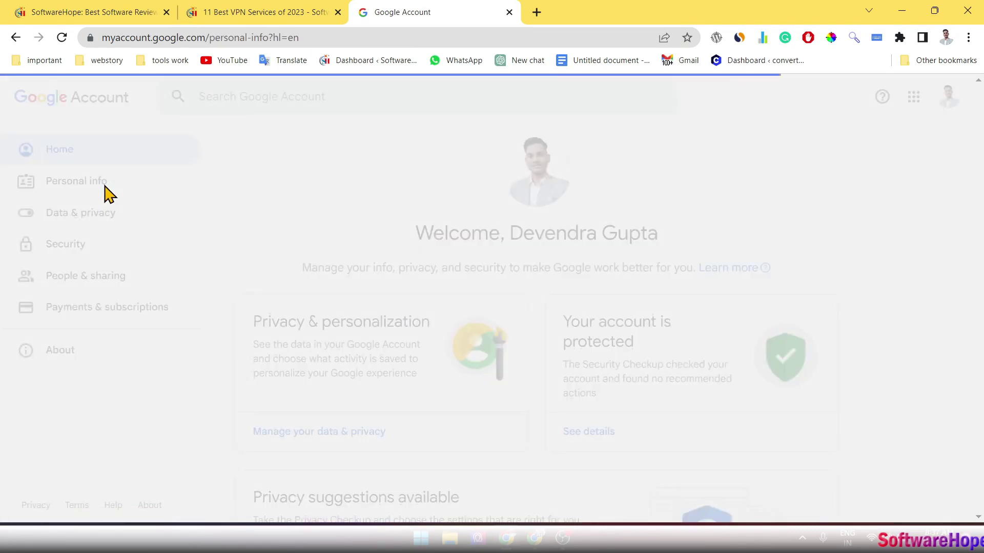
scroll(607, 325, down, 5)
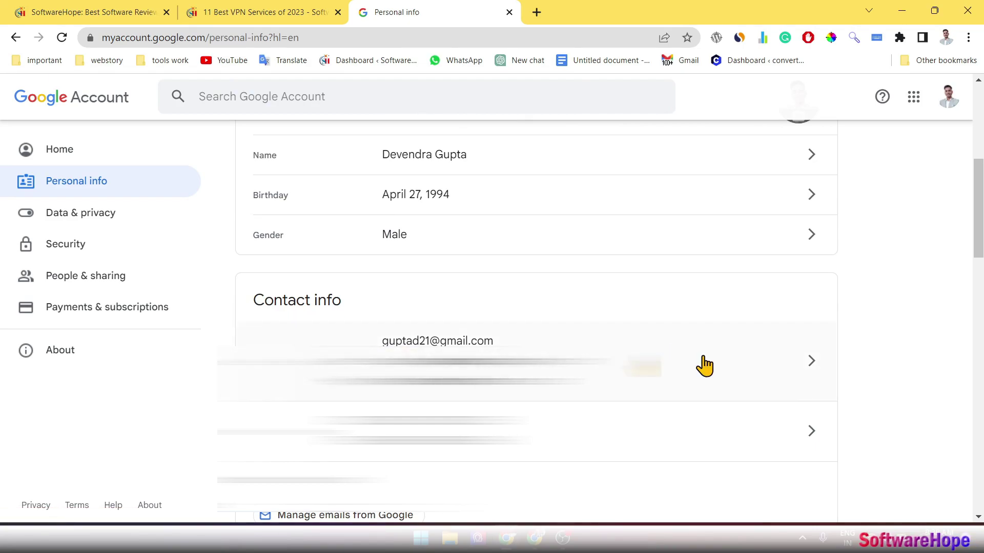
click(809, 363)
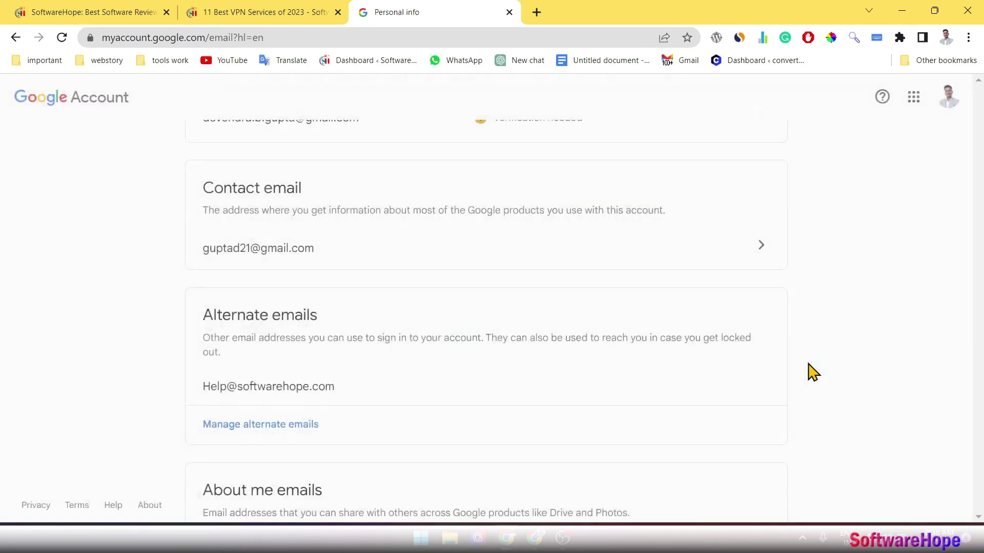
scroll(789, 359, down, 3)
scroll(779, 354, down, 3)
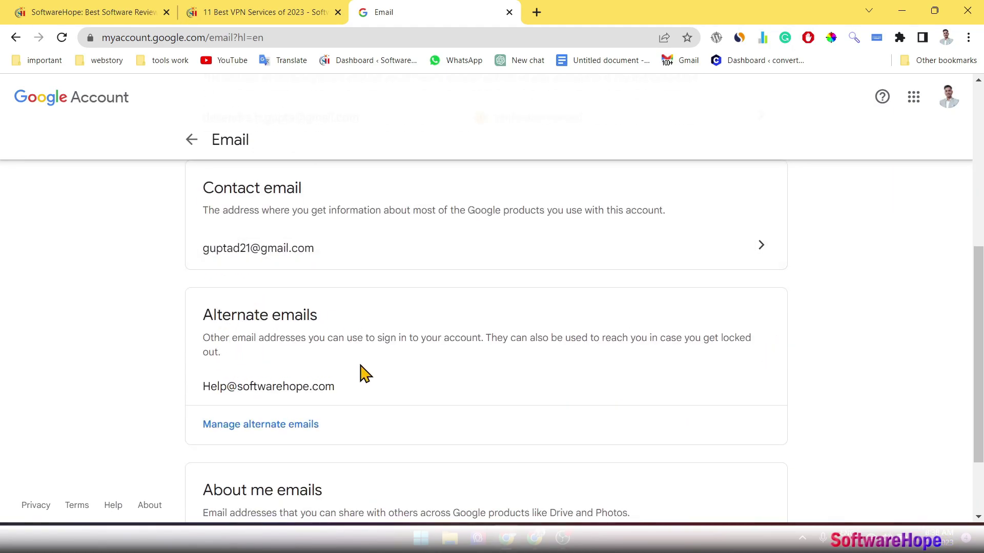
scroll(364, 372, down, 3)
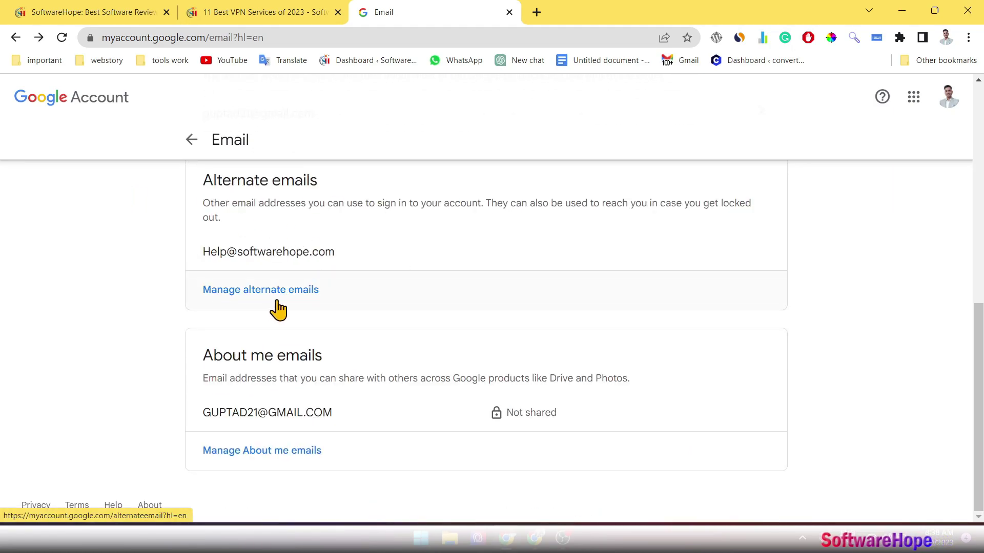
click(306, 291)
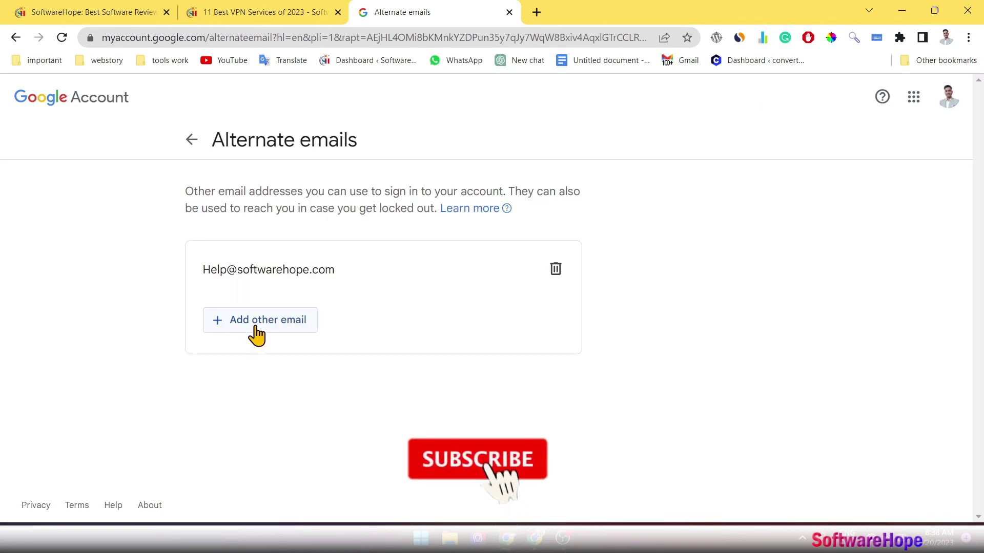
click(254, 328)
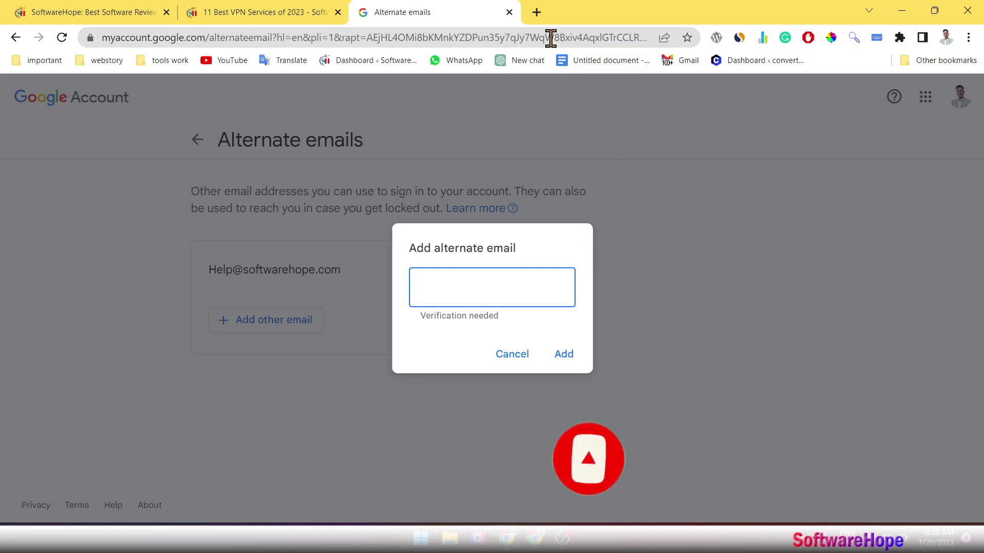
Open Gmail in a new tab and start a message sent from the custom-domain address.
click(538, 12)
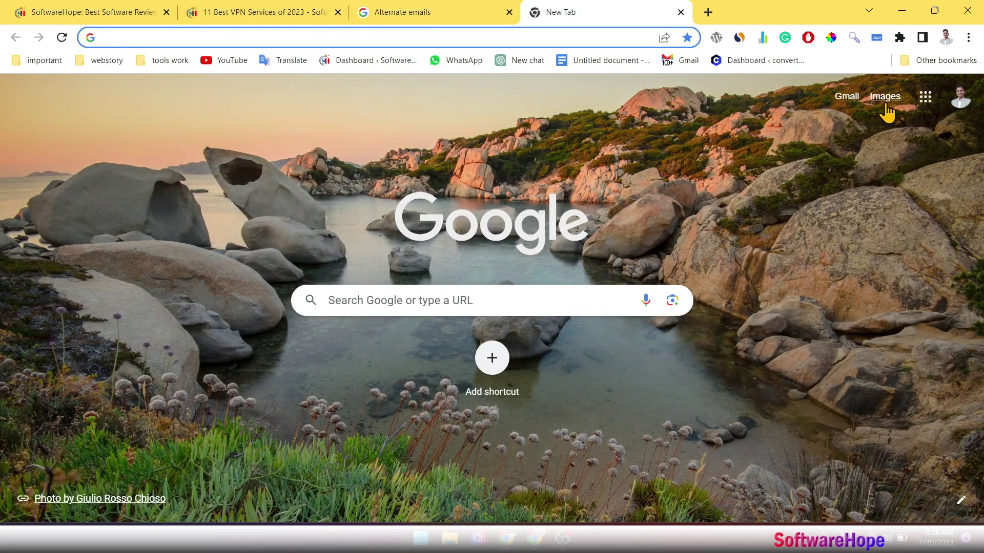
click(846, 97)
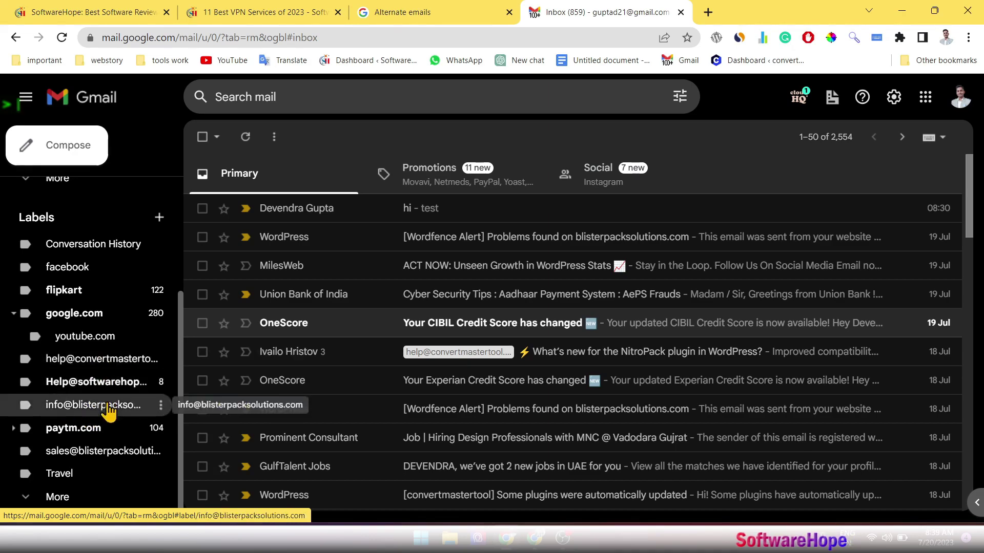
click(103, 365)
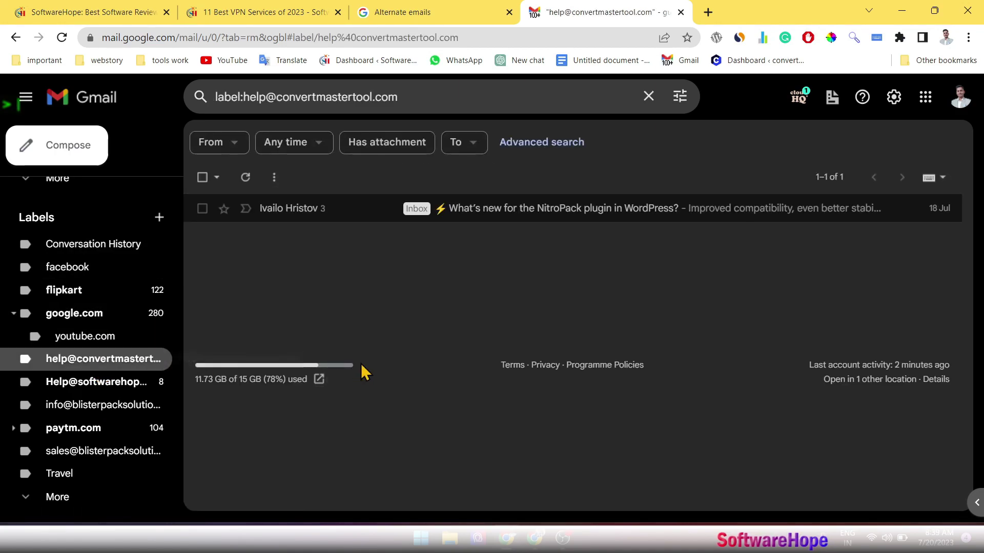
click(67, 148)
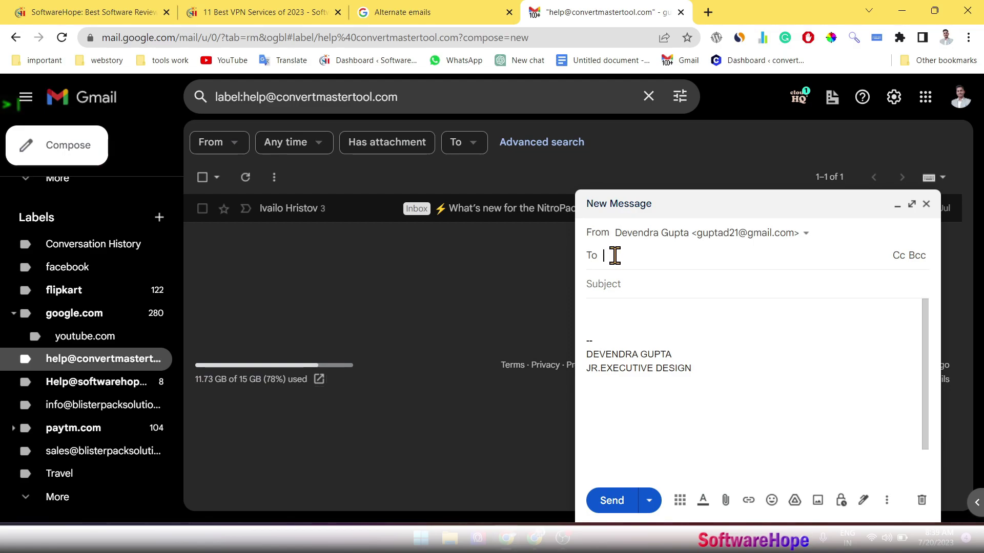
click(733, 236)
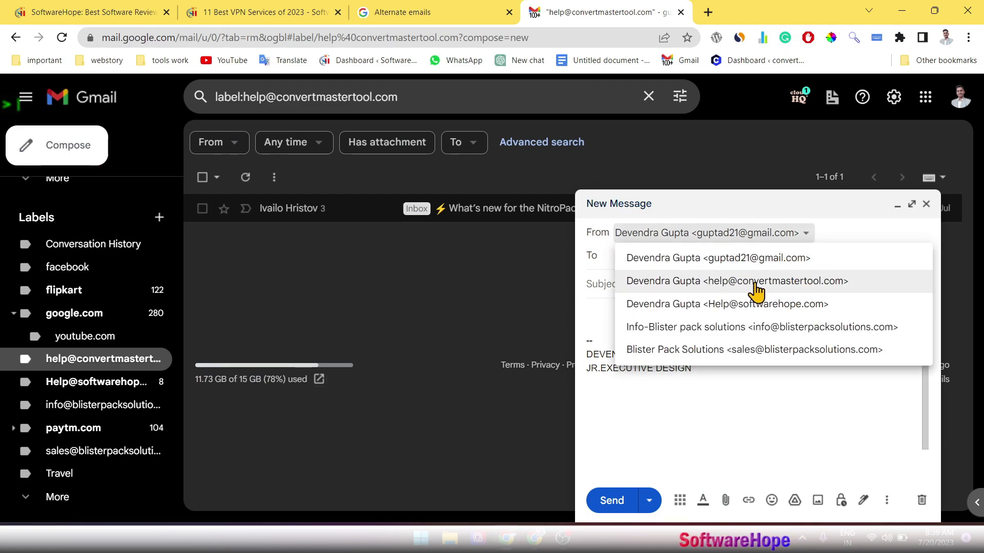
click(819, 286)
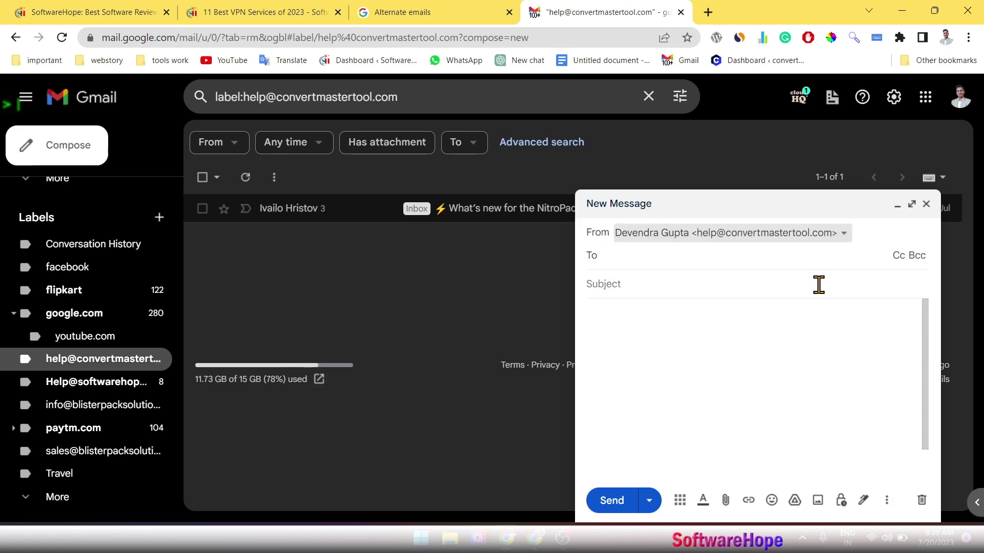
Address it to your own Gmail, with subject 'hi' and body 'test2', and send it.
click(624, 260)
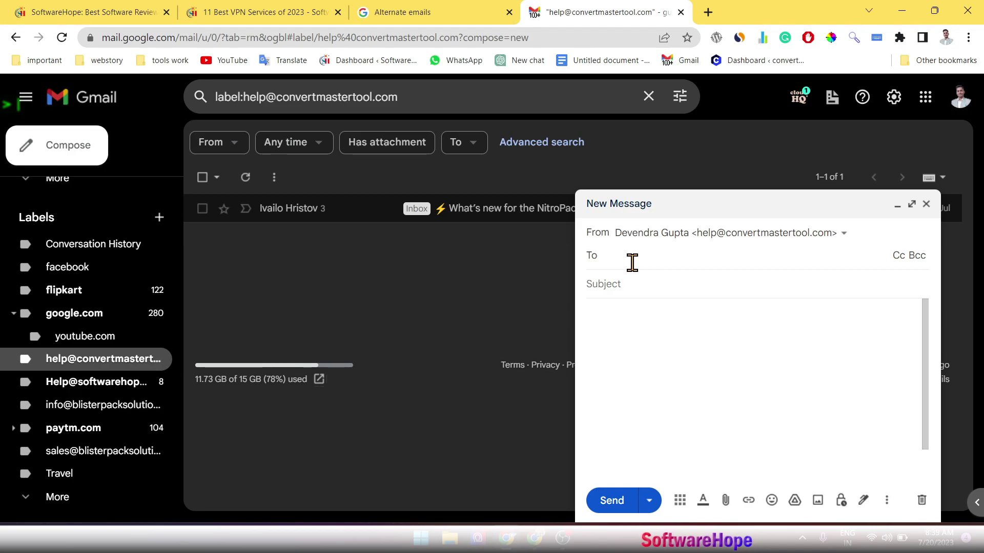
text(d)
click(706, 289)
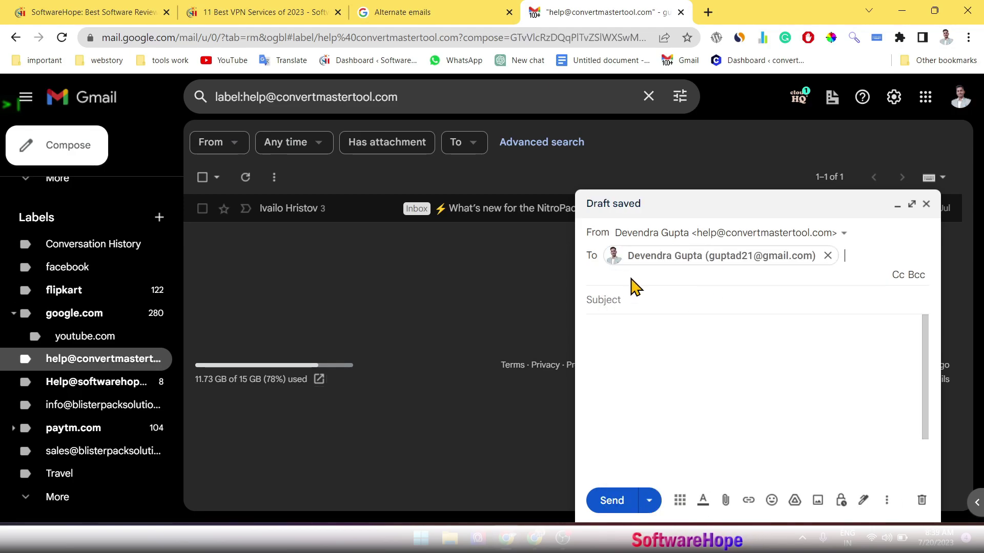
click(622, 301)
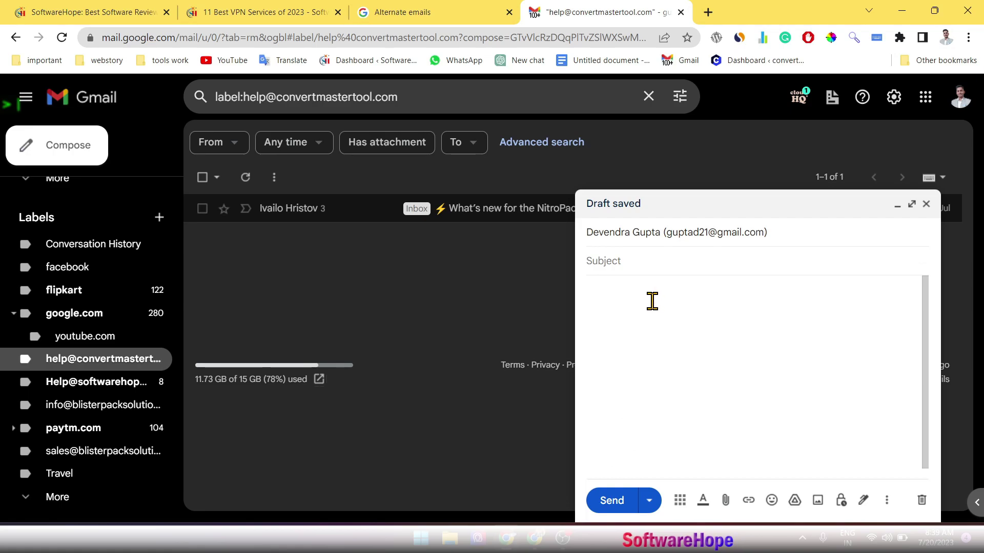
text(hi)
click(654, 296)
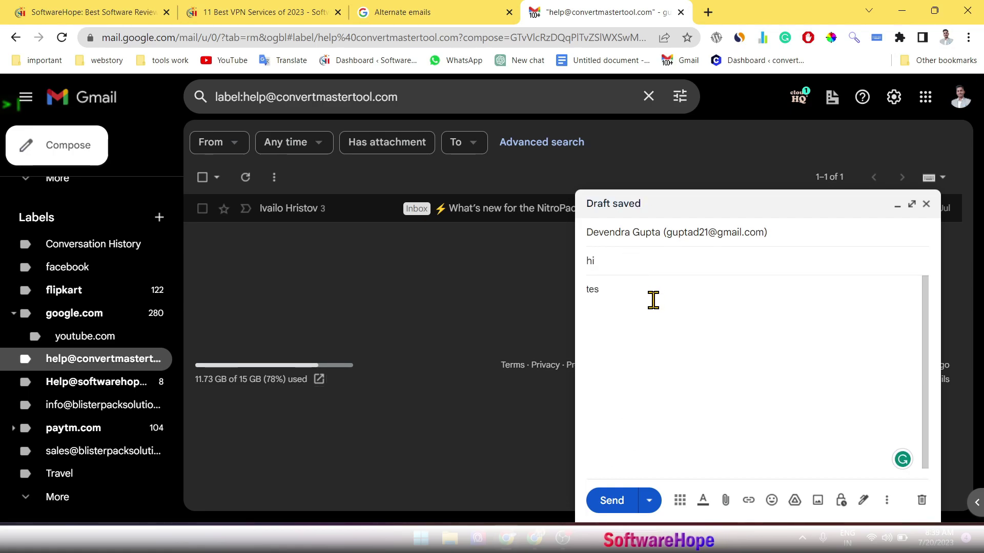
key(Left)
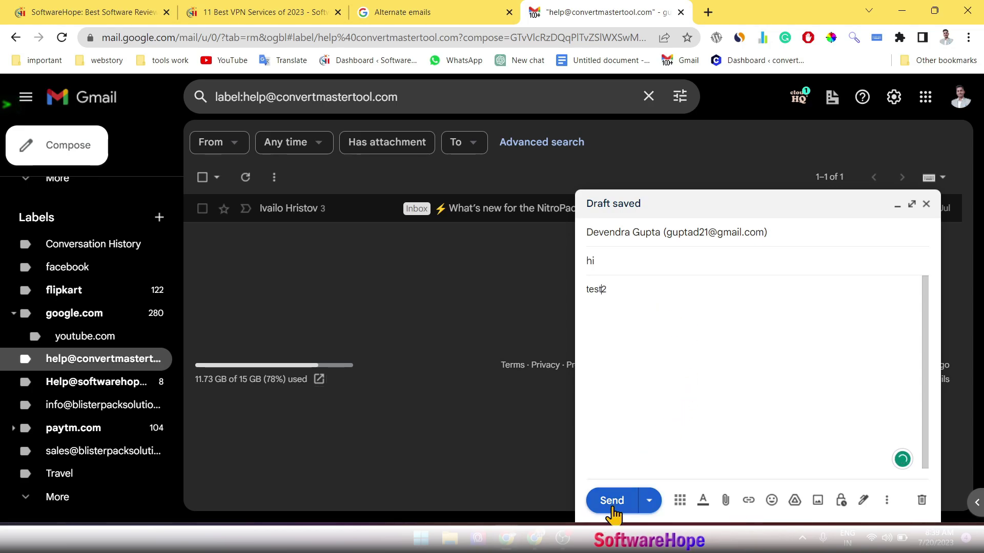
click(611, 505)
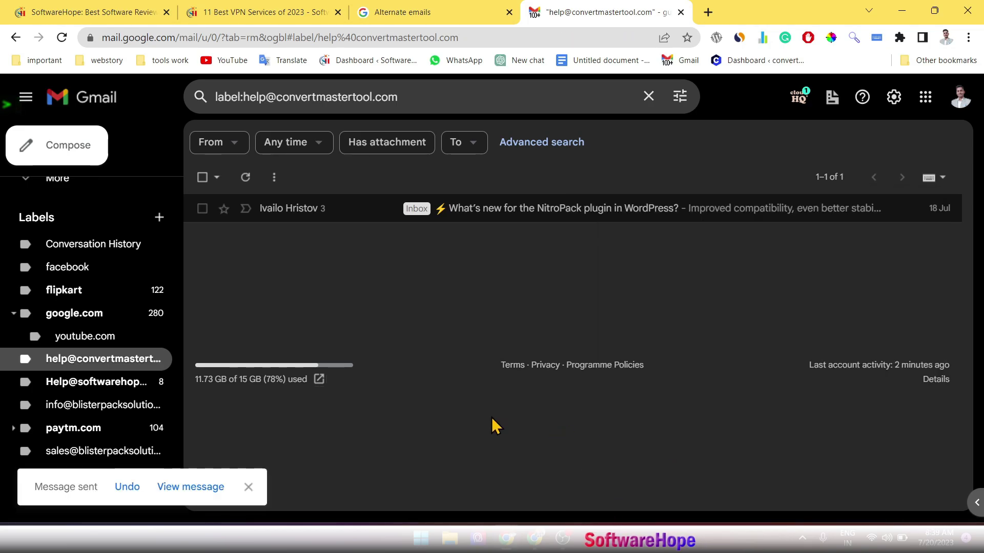
Open the received 'hi' message in the Inbox and select its custom-domain sender address.
scroll(65, 252, up, 3)
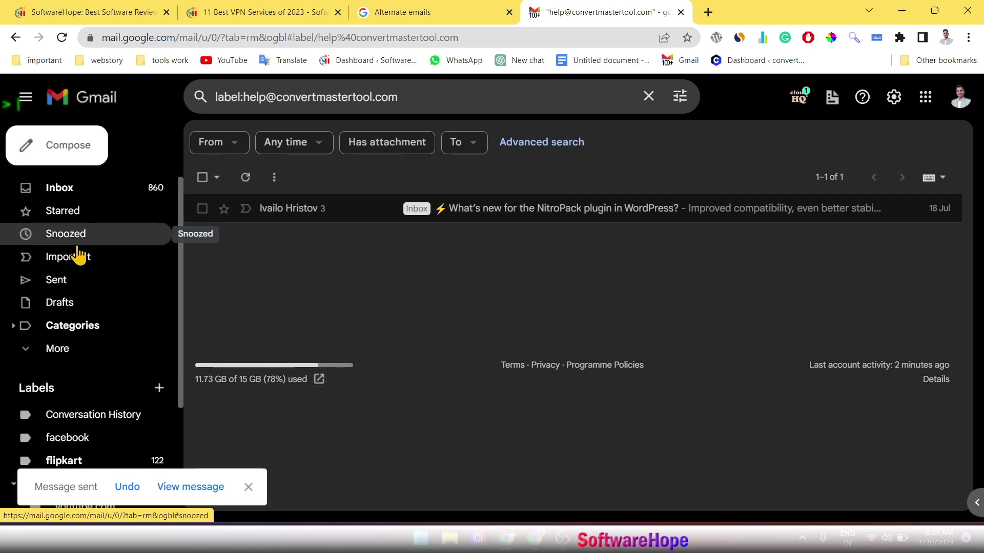
click(84, 191)
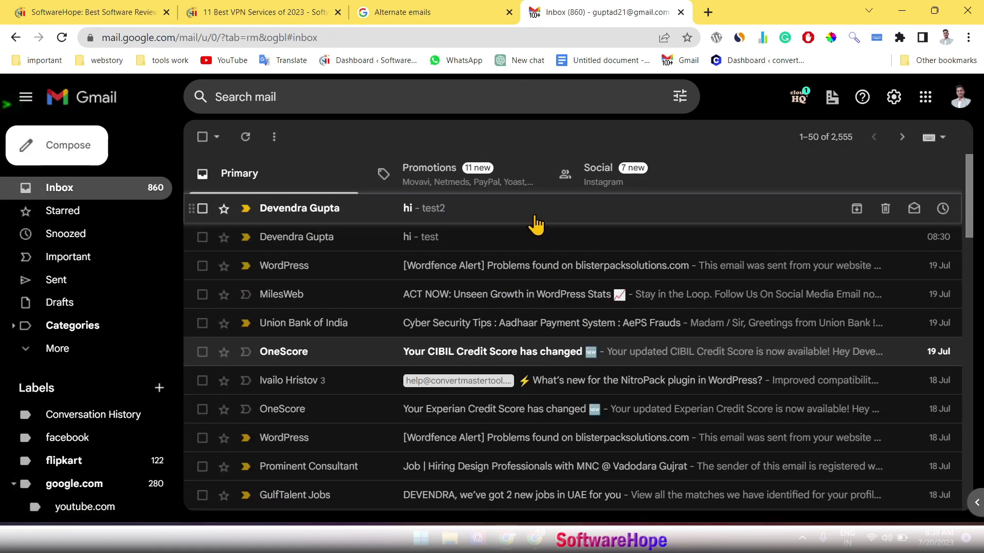
click(516, 222)
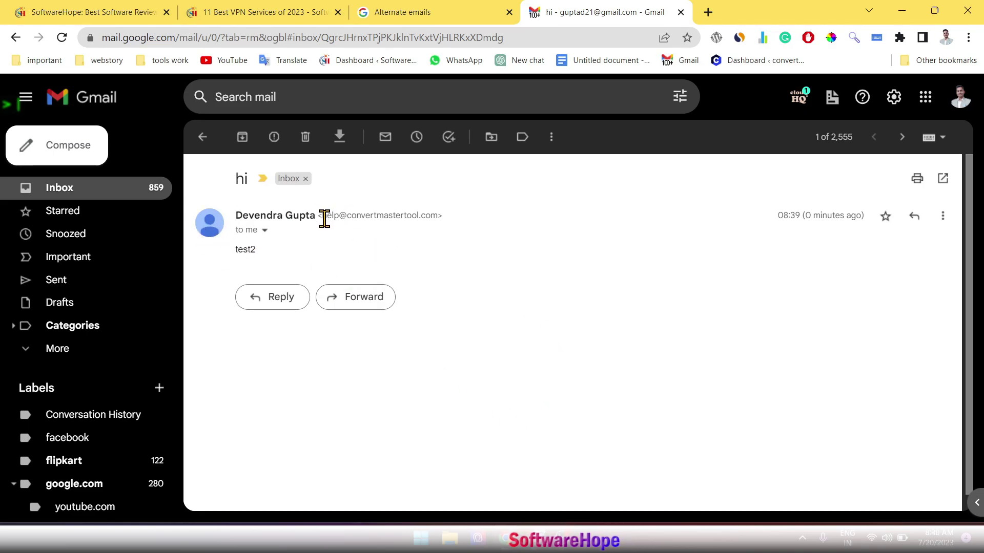
drag(323, 218, 439, 219)
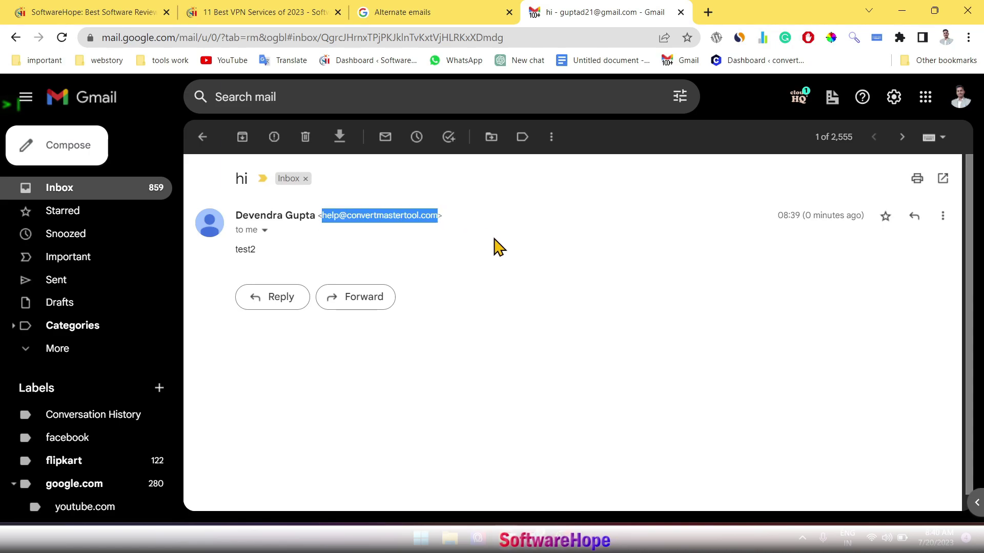
Paste the convertmastertool.com help address into the Add alternate email form and add it.
click(402, 10)
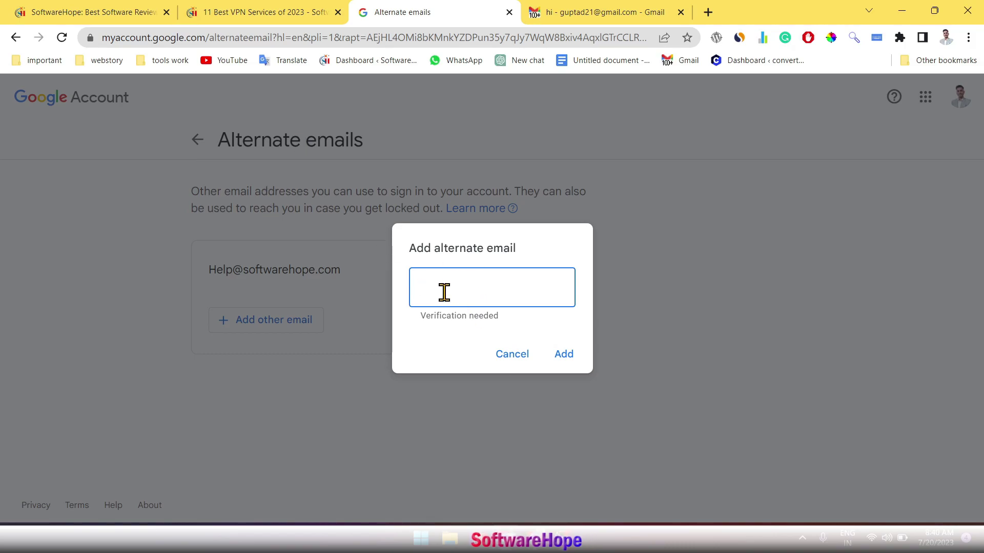
click(615, 320)
click(266, 324)
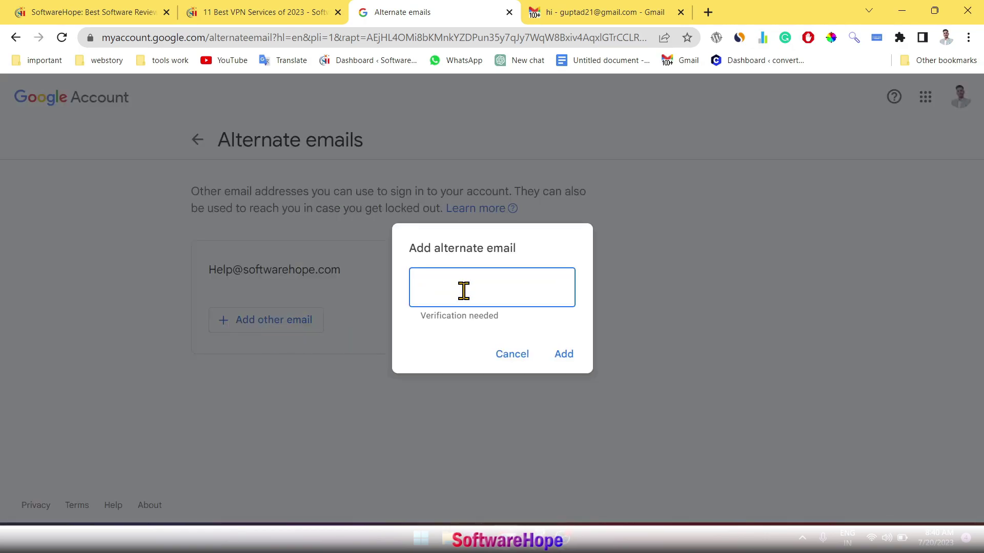
key(ctrl+v)
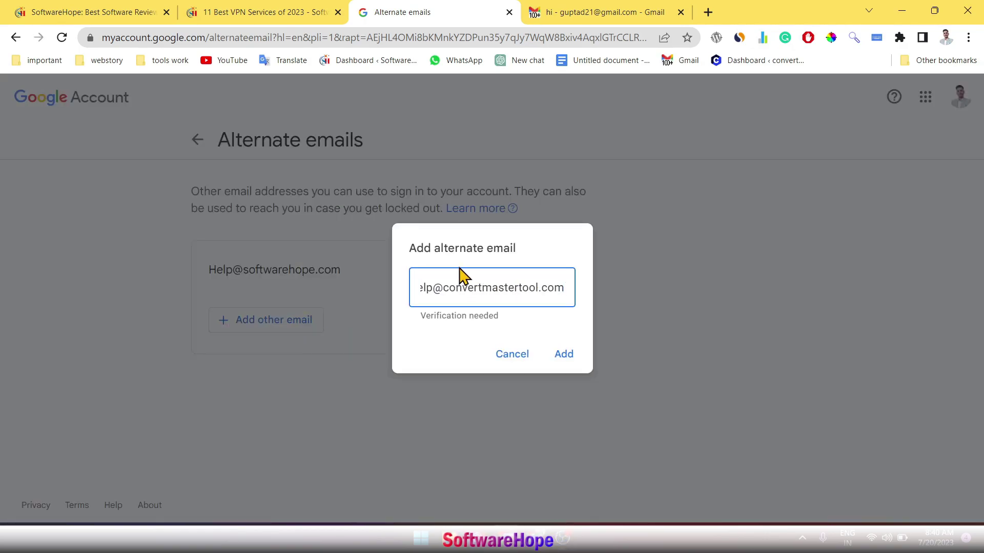
click(568, 356)
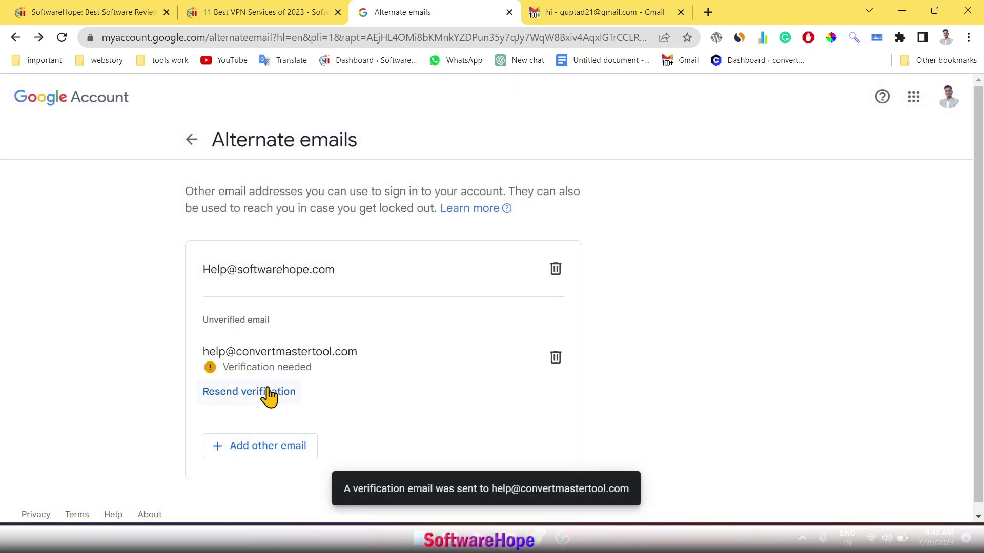
scroll(318, 398, down, 1)
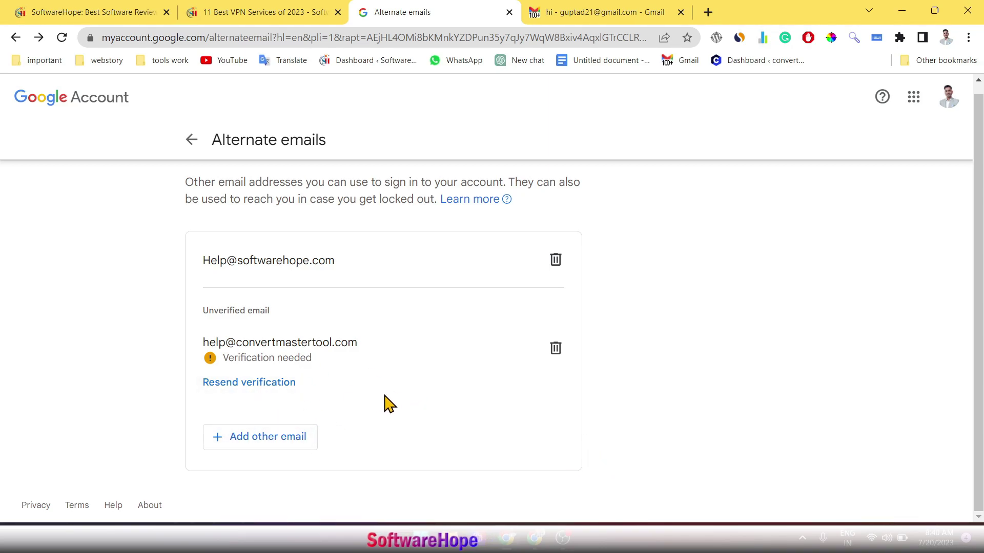
key(ctrl+t)
click(262, 39)
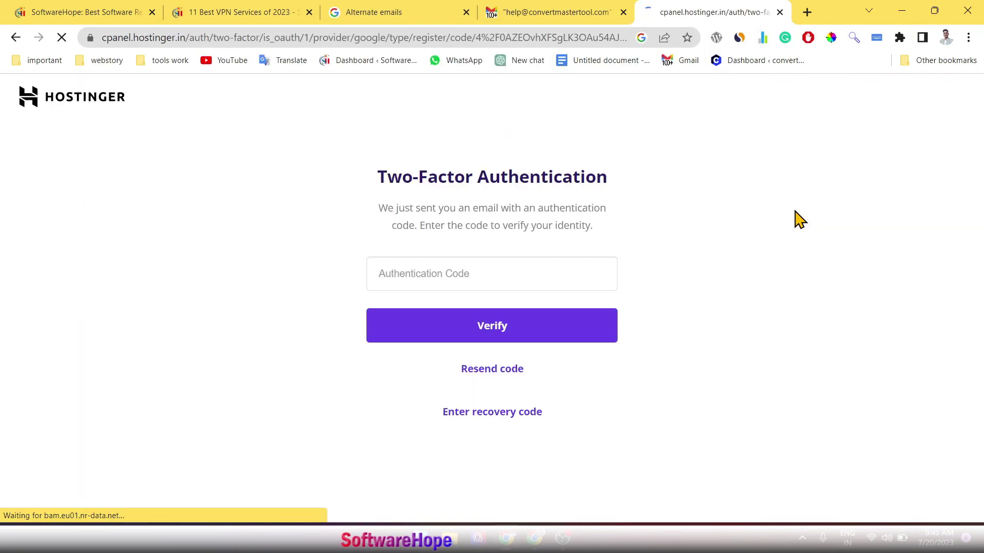
Sign in to Hostinger hPanel with the 2FA code and open the convertmastertool.com mailbox's webmail.
click(481, 270)
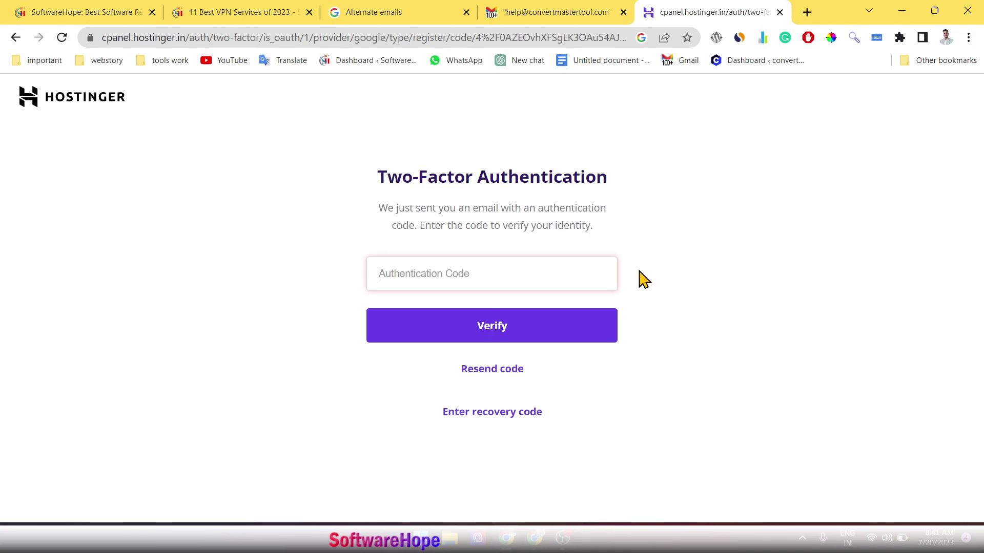
key(Return)
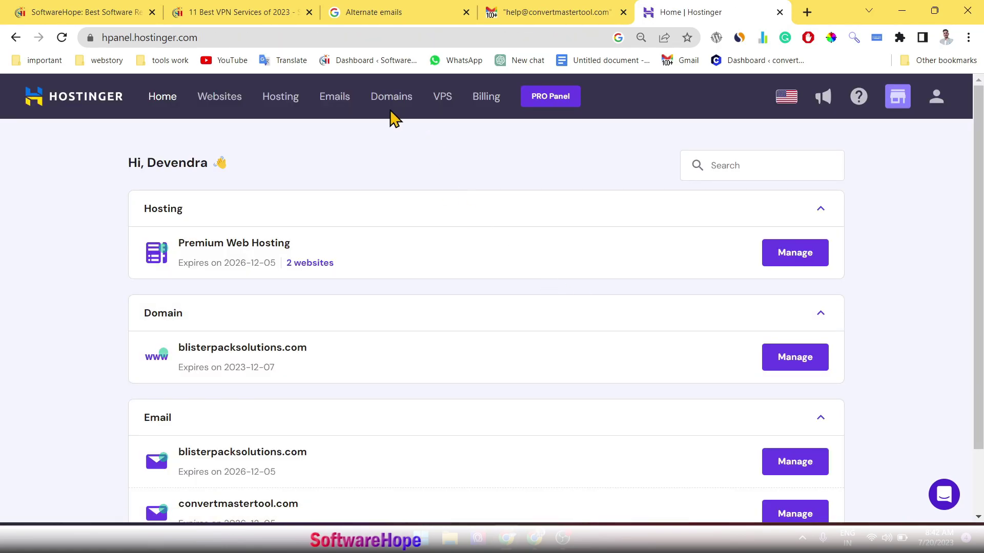
click(336, 98)
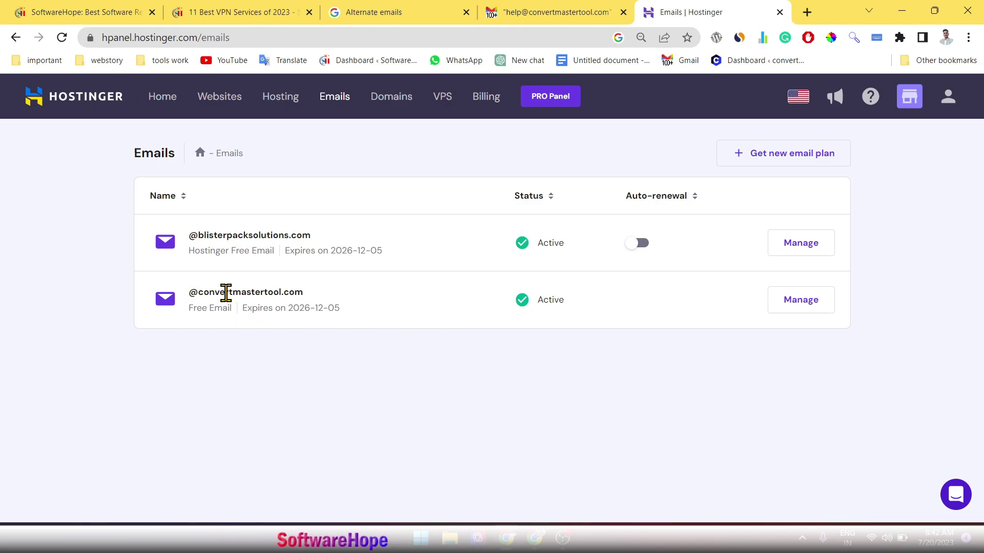
drag(197, 296, 334, 303)
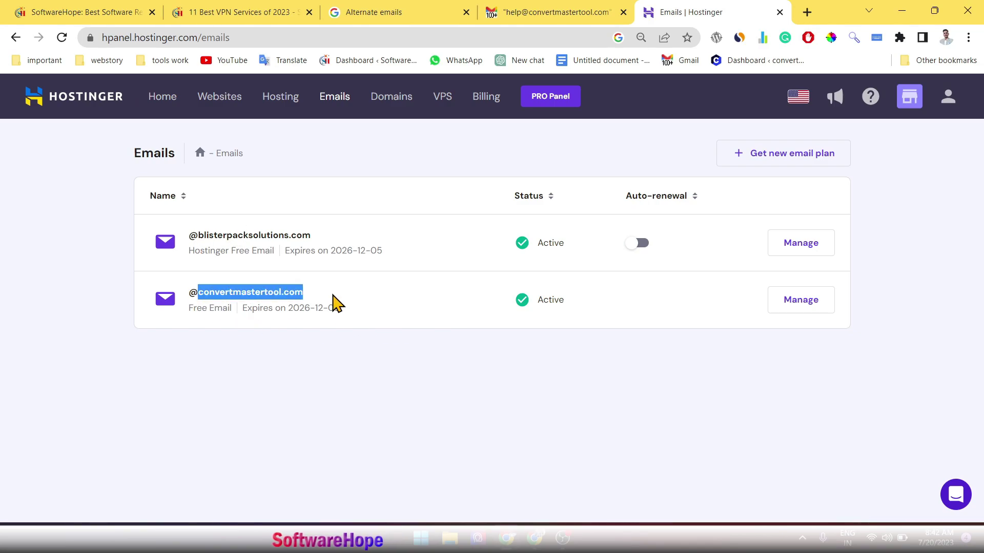
click(798, 303)
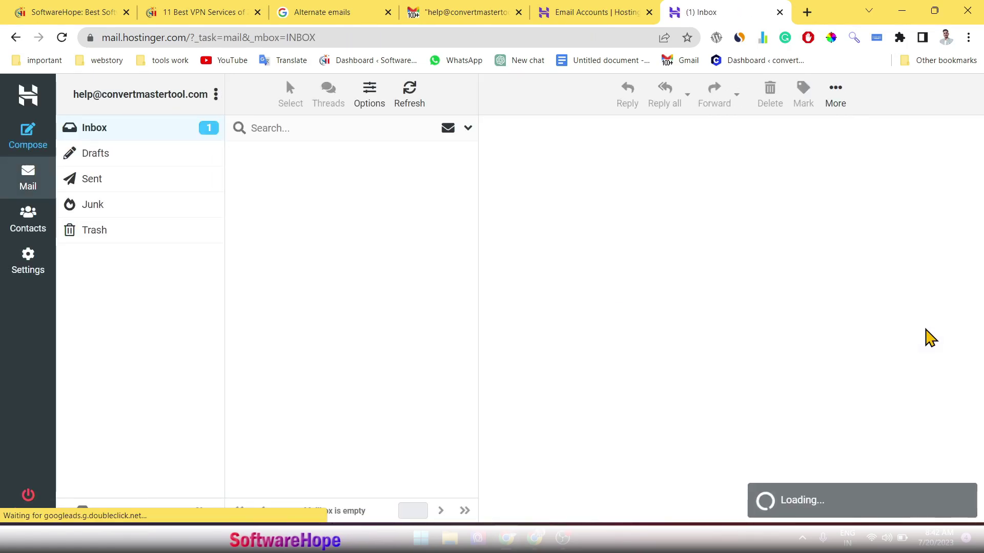
Open Google's security alert email in Webmail and follow its 'here' verification link.
click(310, 169)
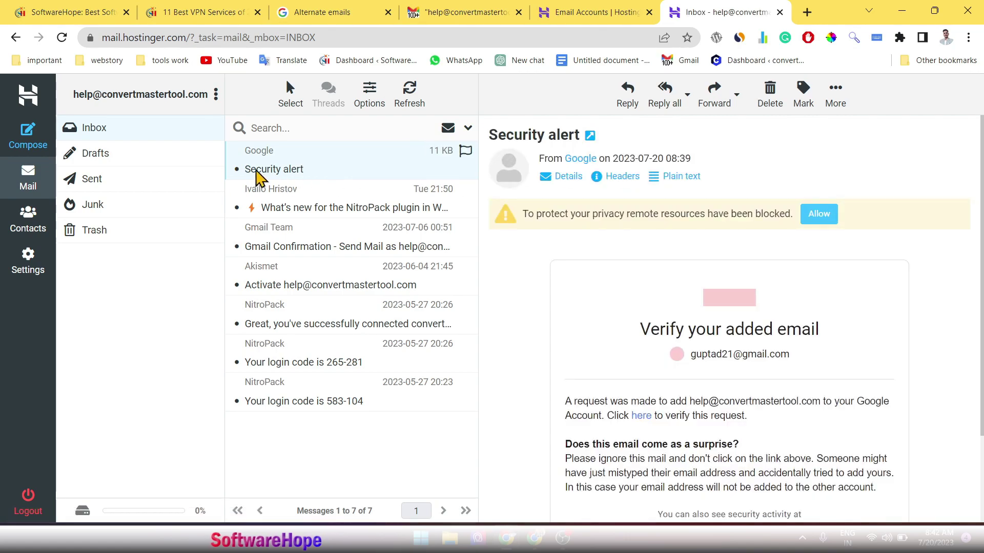
scroll(705, 443, down, 1)
scroll(700, 436, down, 1)
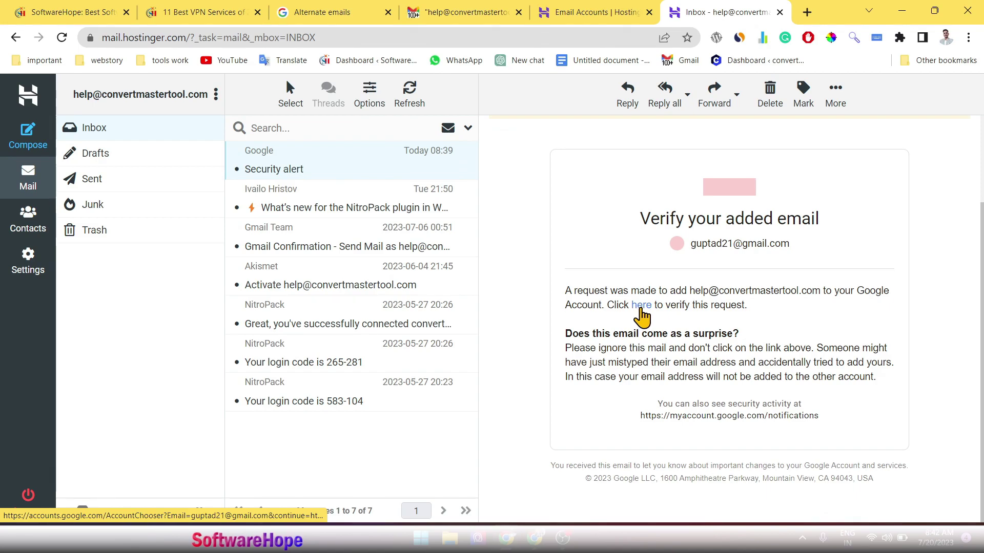
click(640, 306)
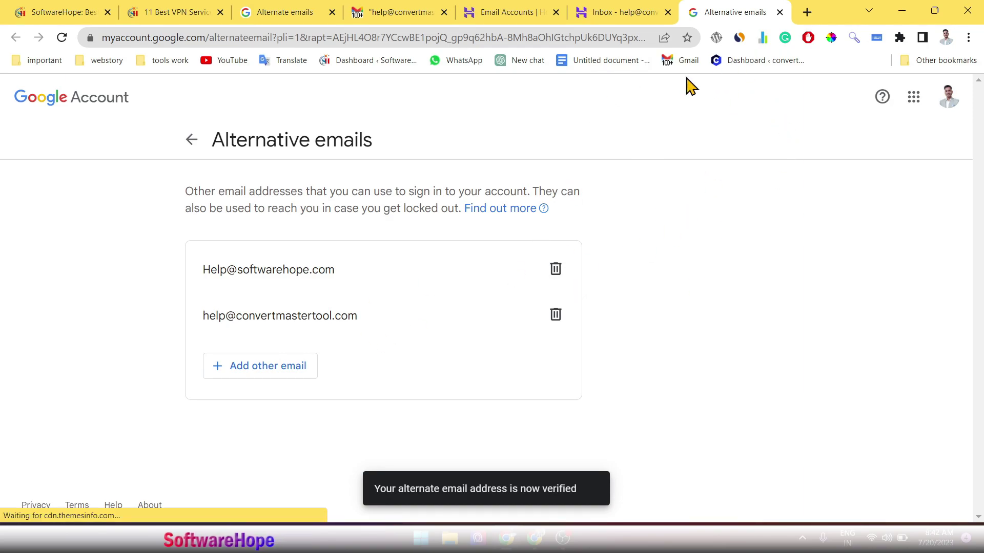
Check the Alternate emails page shows the address verified, then return to the Gmail tab.
click(626, 14)
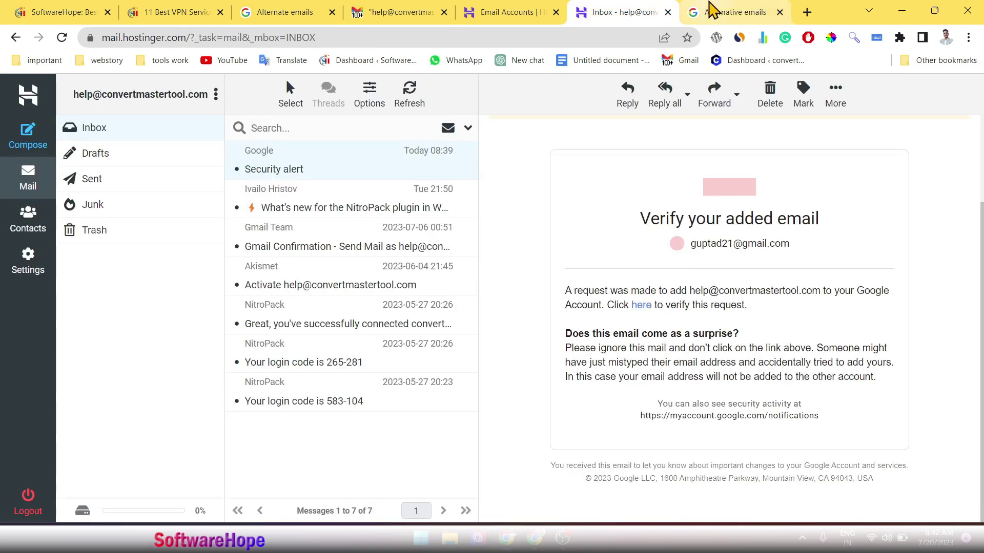
click(712, 11)
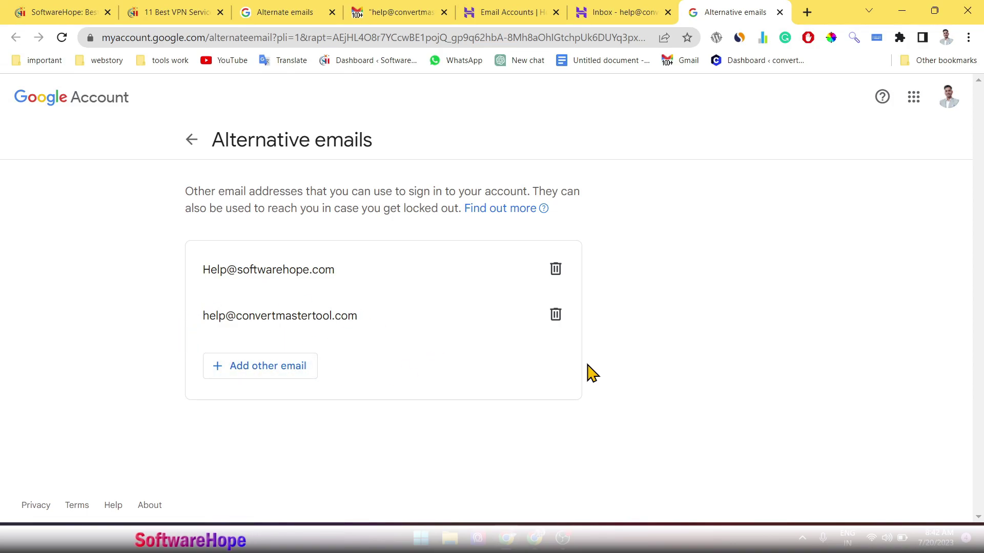
click(390, 10)
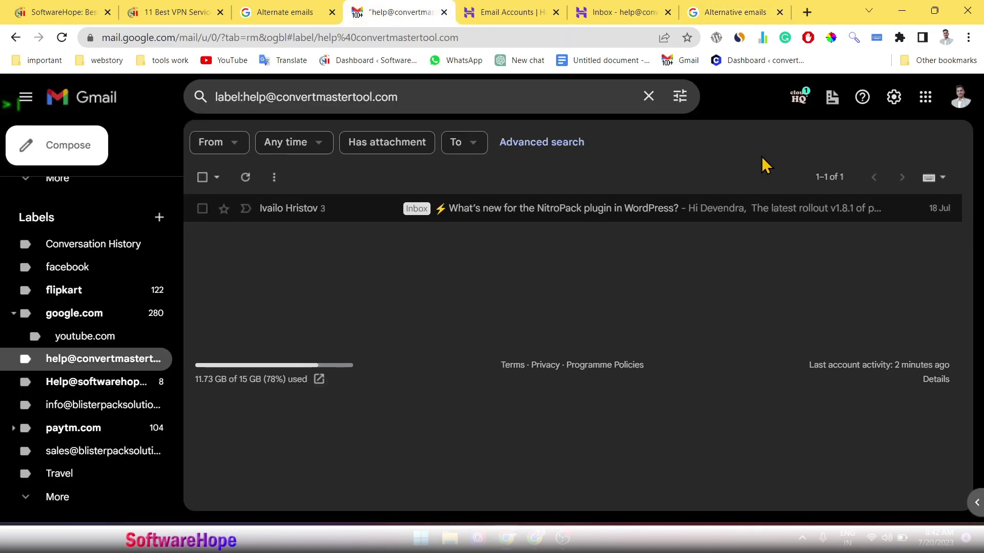
Compose a message from the convertmastertool.com address to your own Gmail address.
click(47, 154)
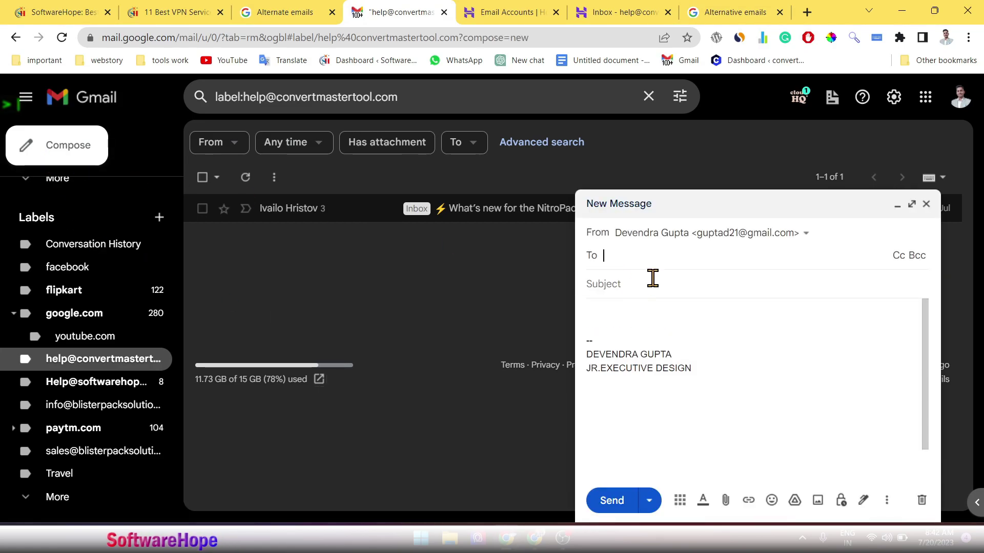
click(752, 239)
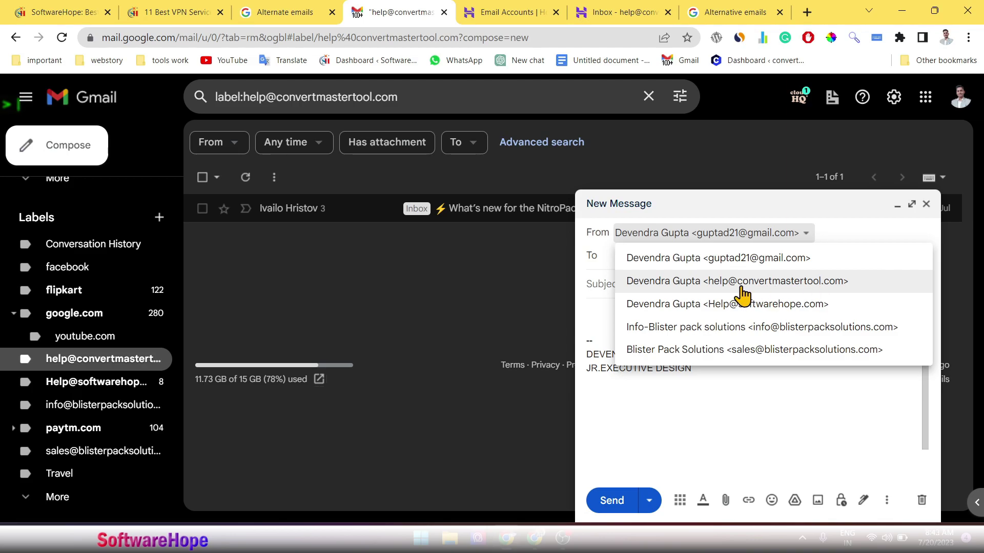
click(827, 283)
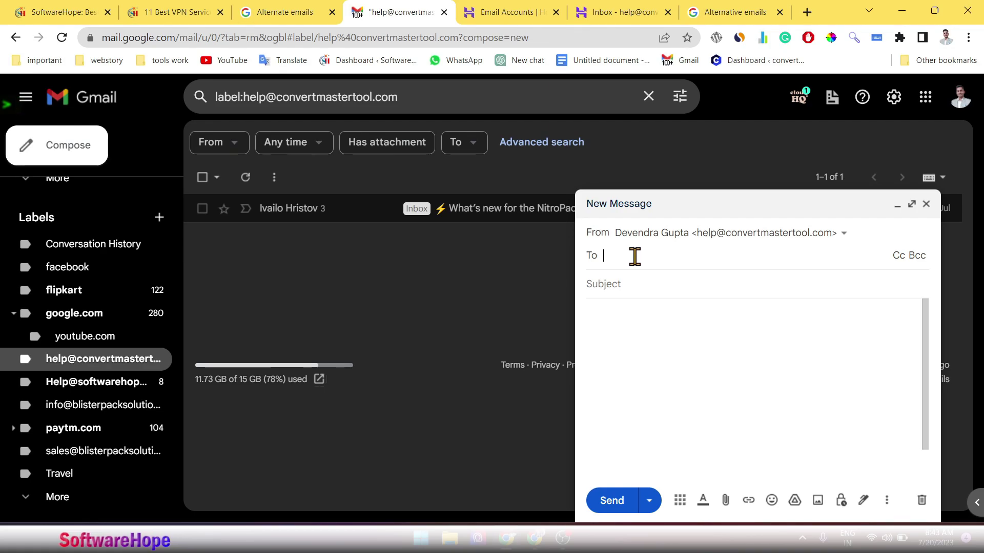
text(gu)
click(716, 299)
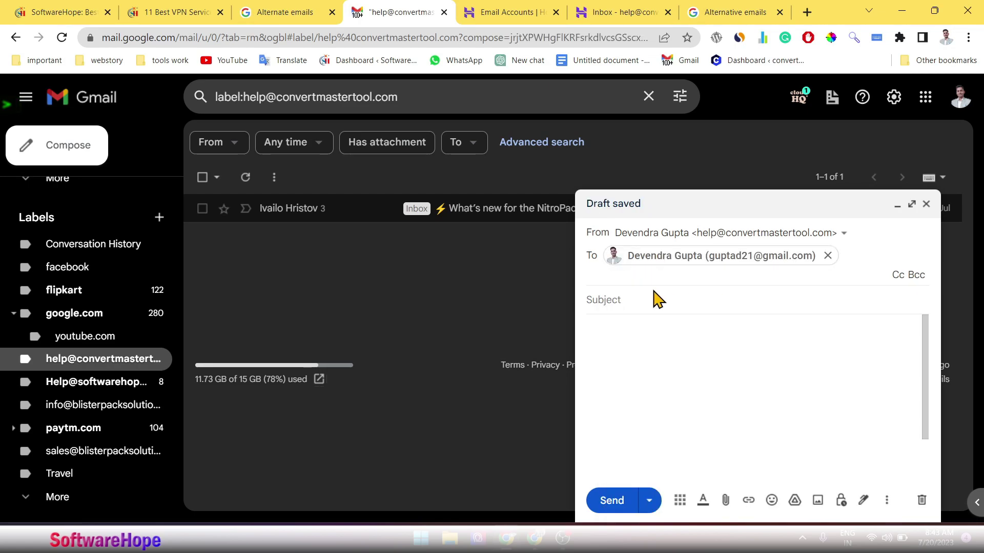
Give it subject 'hello' and body 'test3', and send it.
click(635, 299)
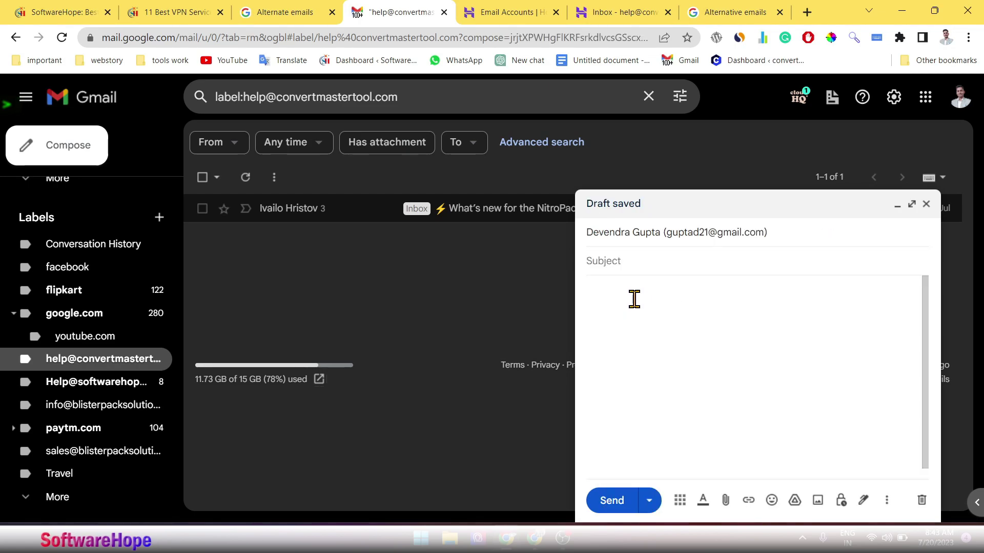
text(hell)
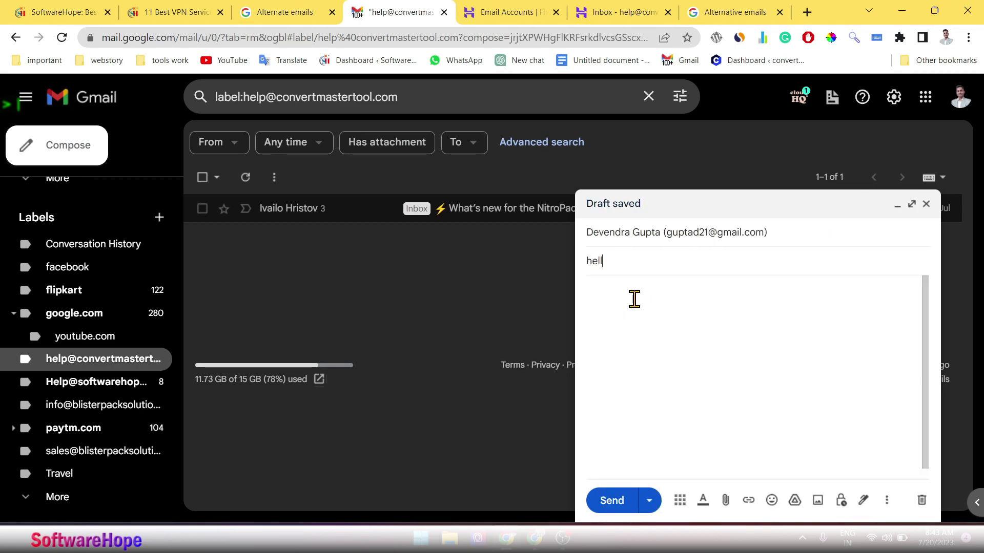
text(o)
click(654, 297)
text(he)
key(ctrl+a)
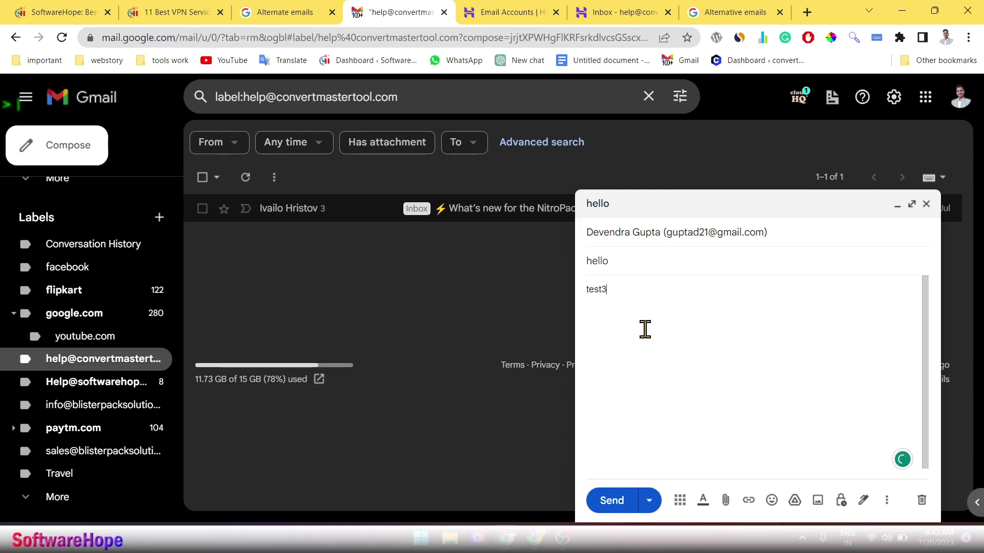
click(612, 502)
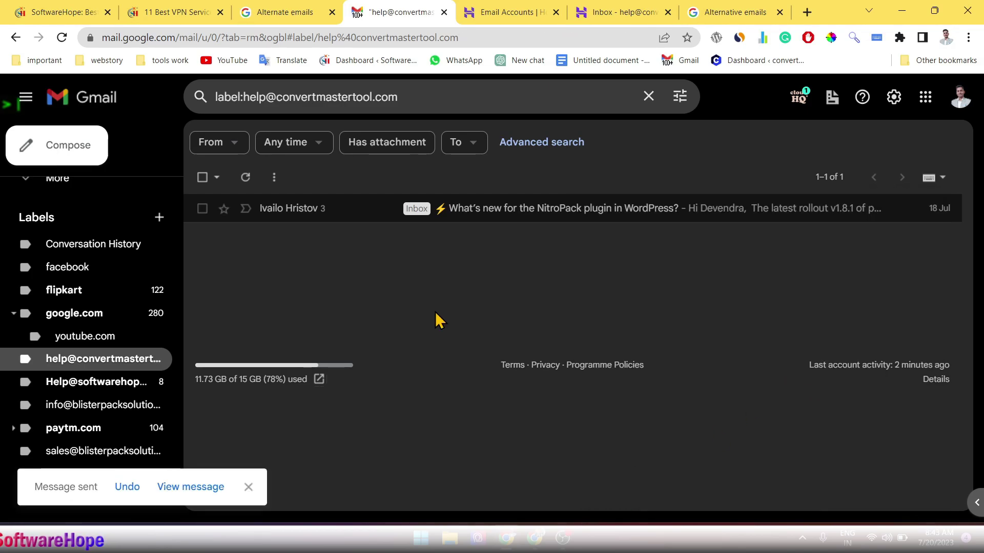
Open the received 'hello' message and confirm the custom-domain sender shows the profile photo.
scroll(90, 264, up, 3)
click(84, 192)
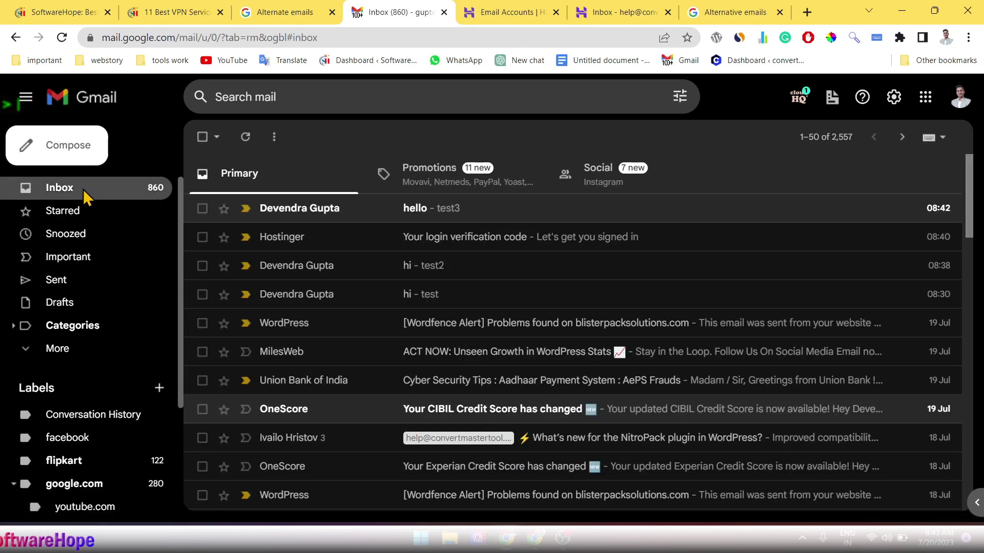
click(330, 209)
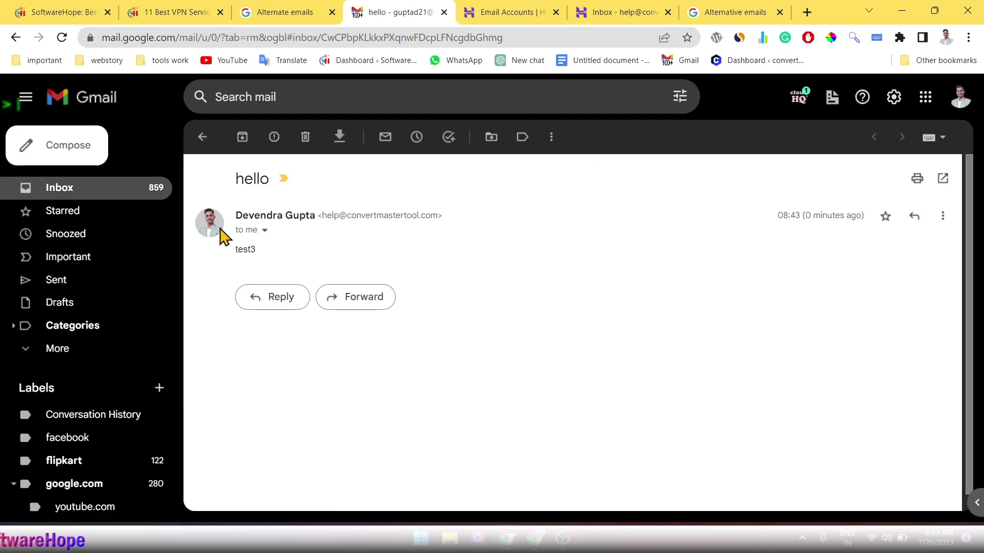
mouse_move(206, 239)
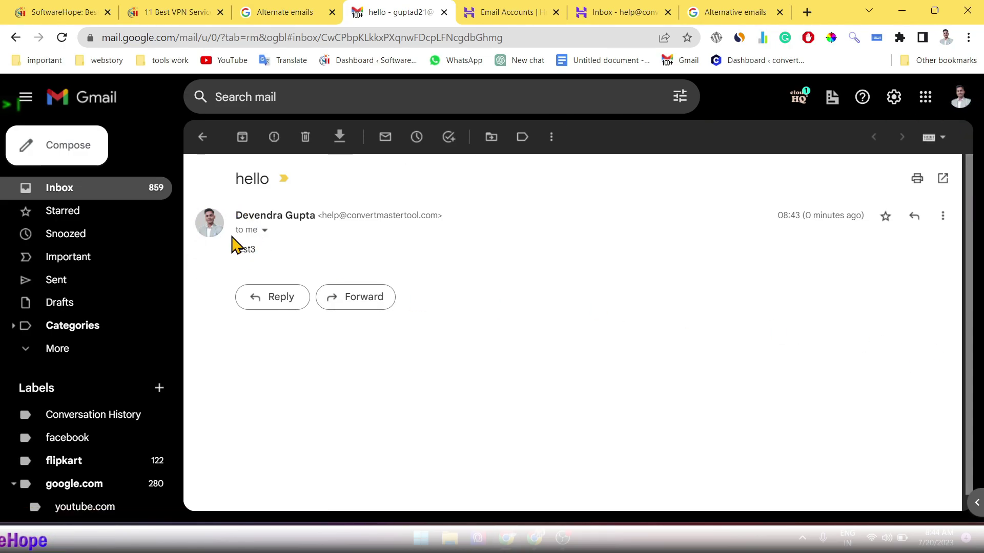
scroll(211, 254, down, 1)
scroll(128, 405, down, 3)
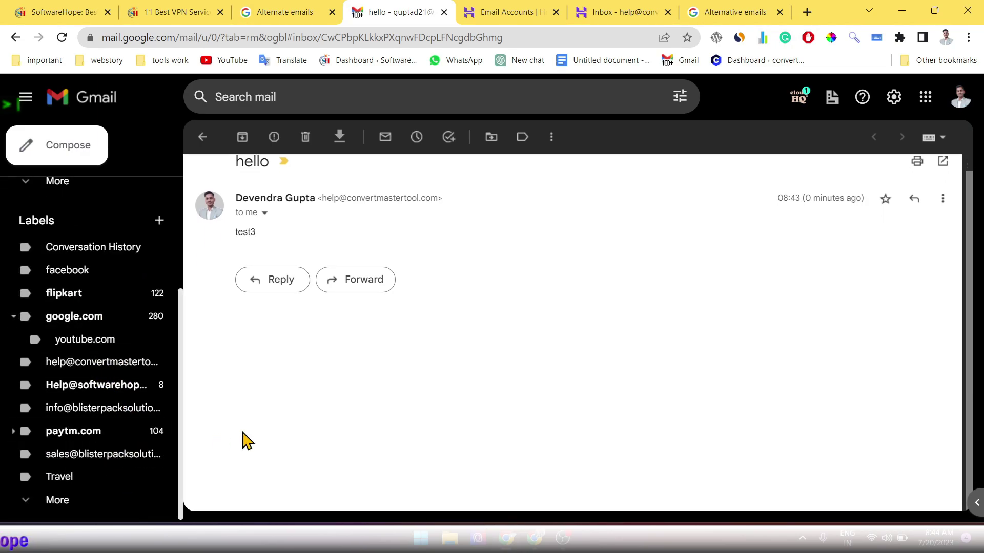
scroll(435, 426, up, 1)
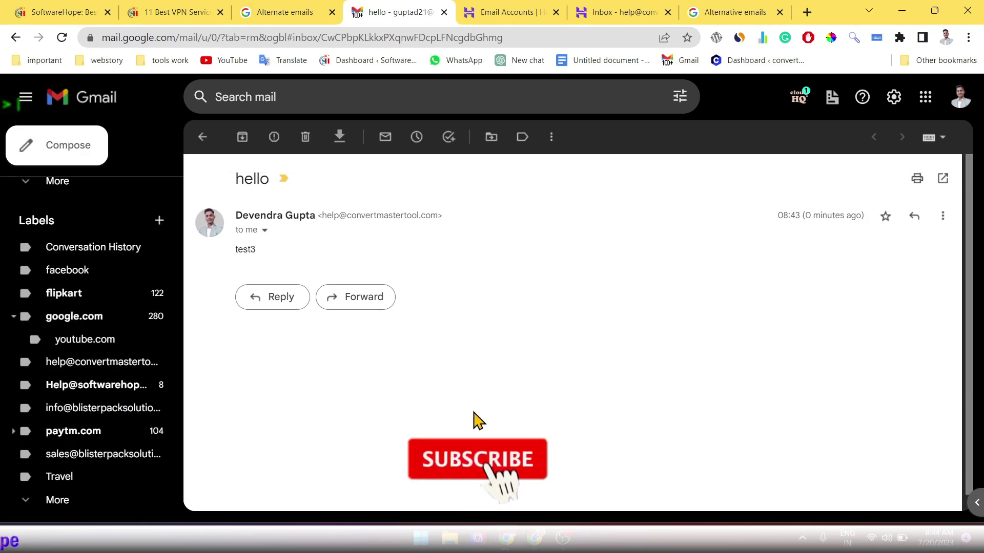